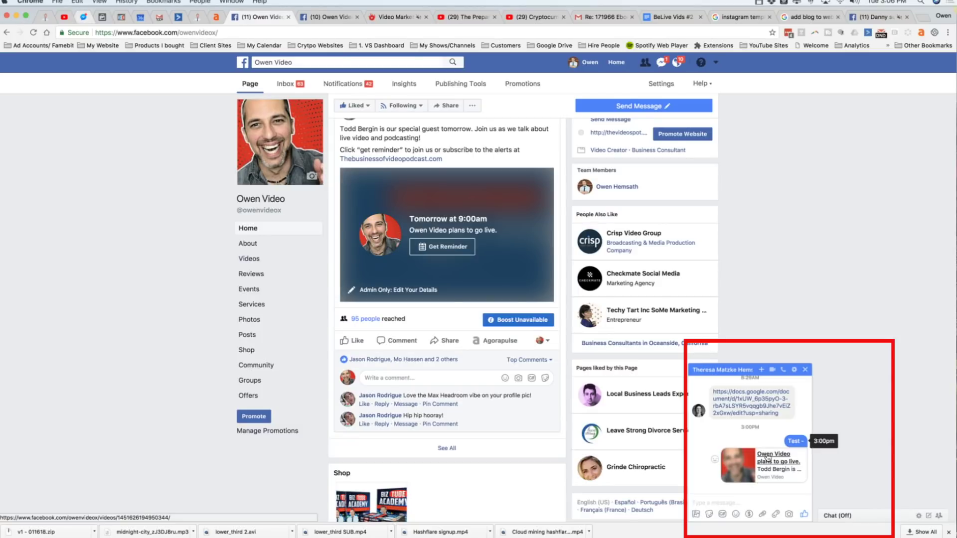
Copy the upcoming Facebook live video's link from the chat and go to the Agorapulse calendar
right_click(767, 457)
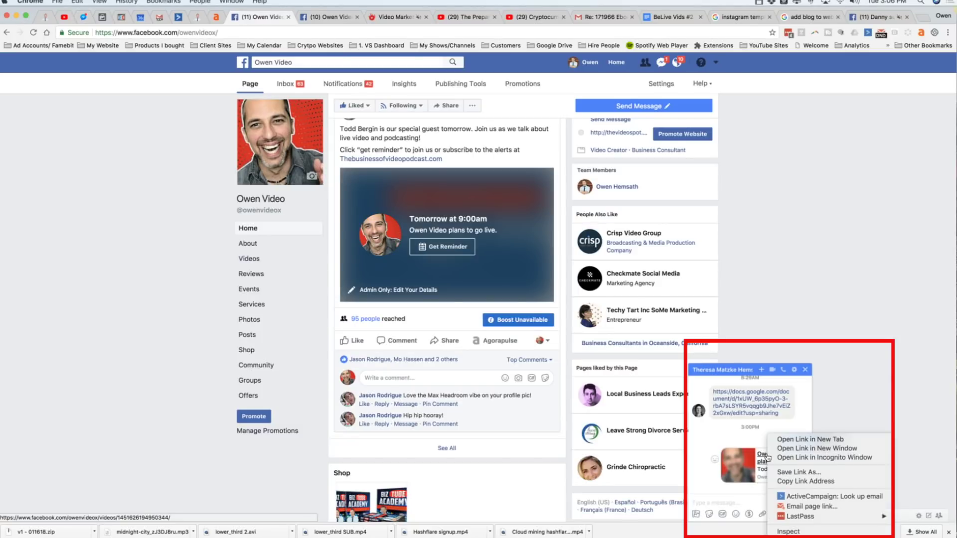
left_click(787, 481)
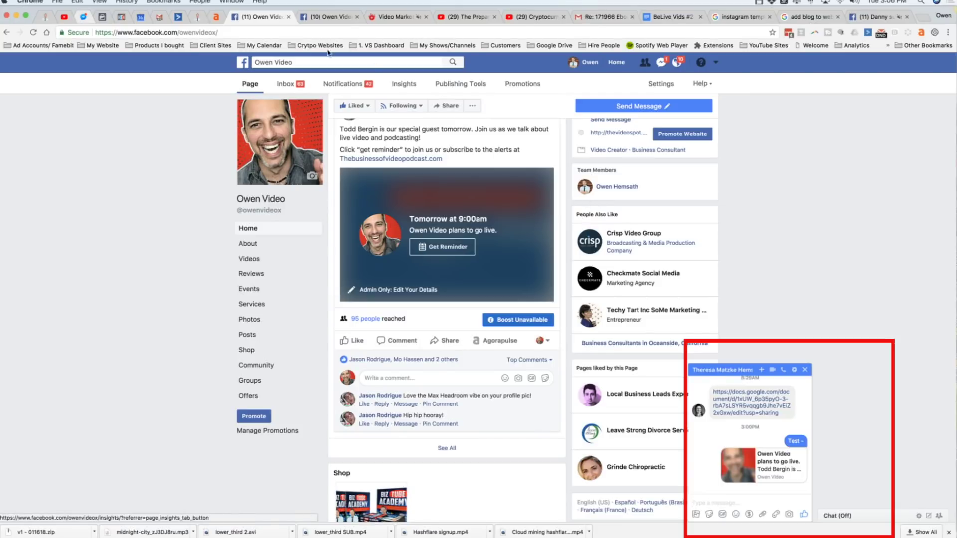
left_click(217, 19)
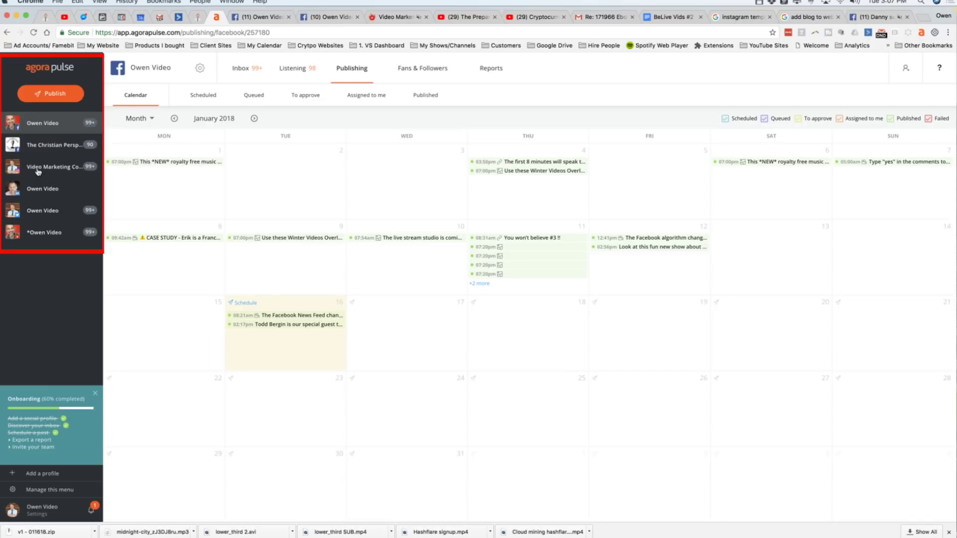
Start a new post targeting Instagram, LinkedIn and Twitter instead of the Facebook page
left_click(54, 97)
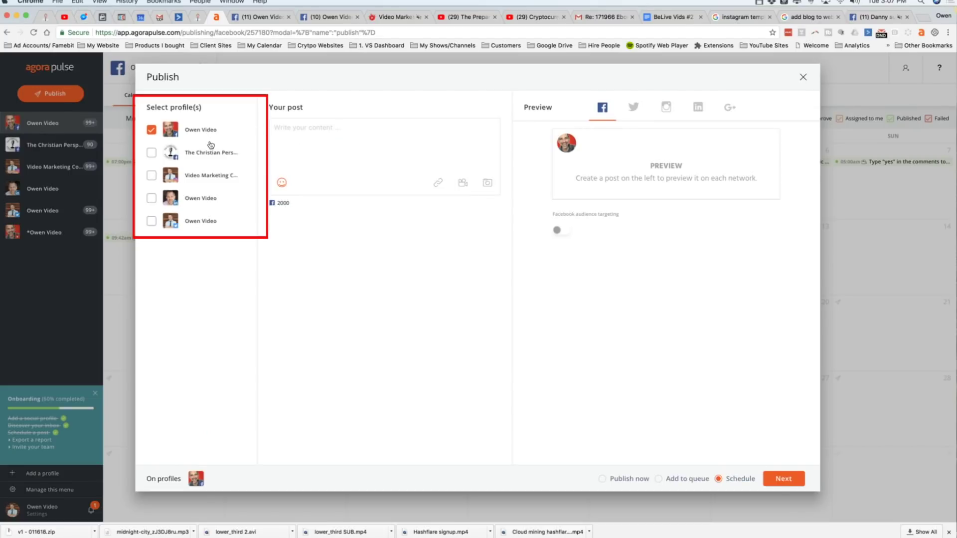
left_click(152, 130)
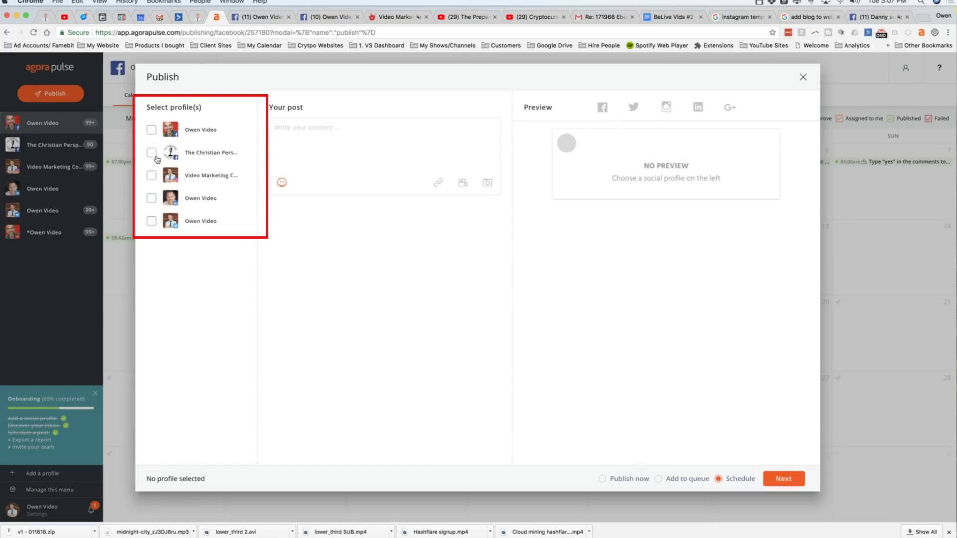
left_click(152, 176)
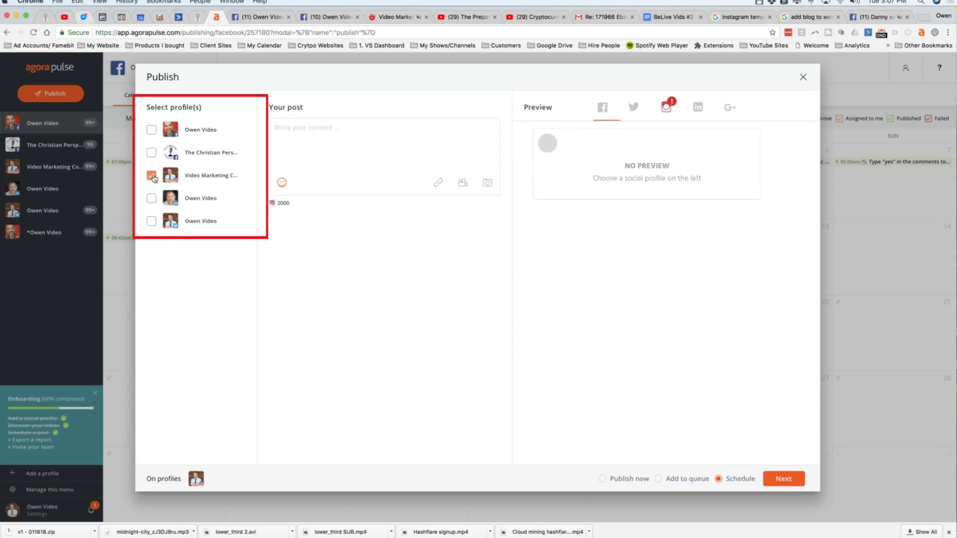
left_click(151, 199)
left_click(151, 220)
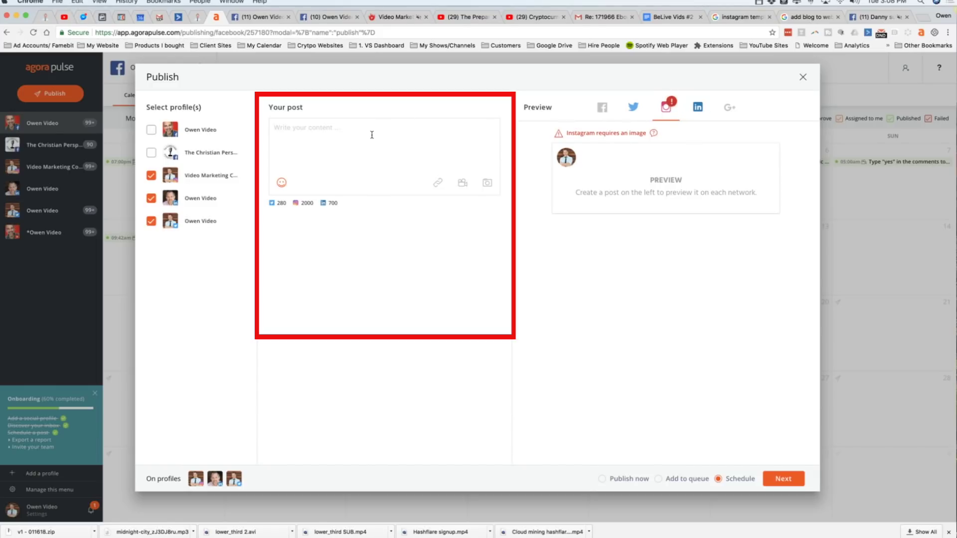
Paste the teaser text and the Facebook live video link into the post
key("super+v")
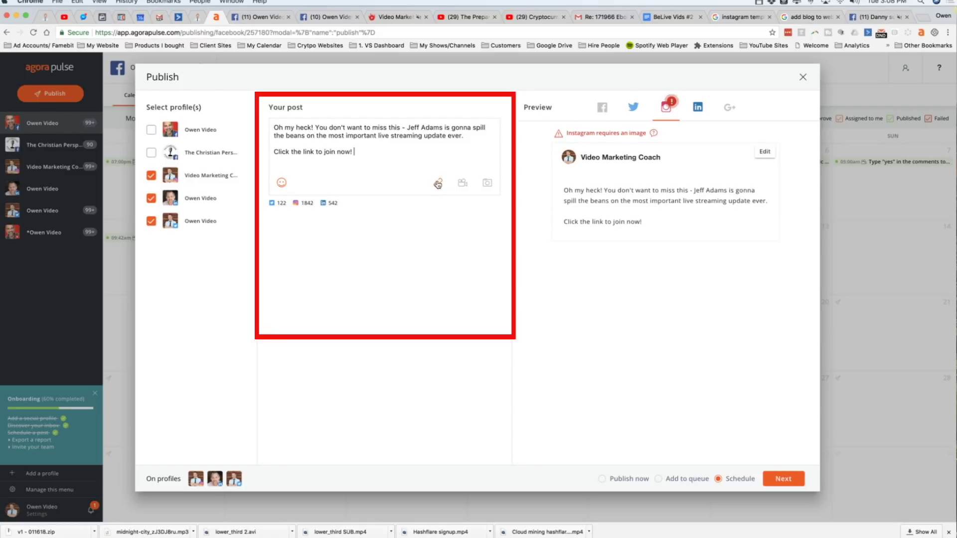
left_click(438, 183)
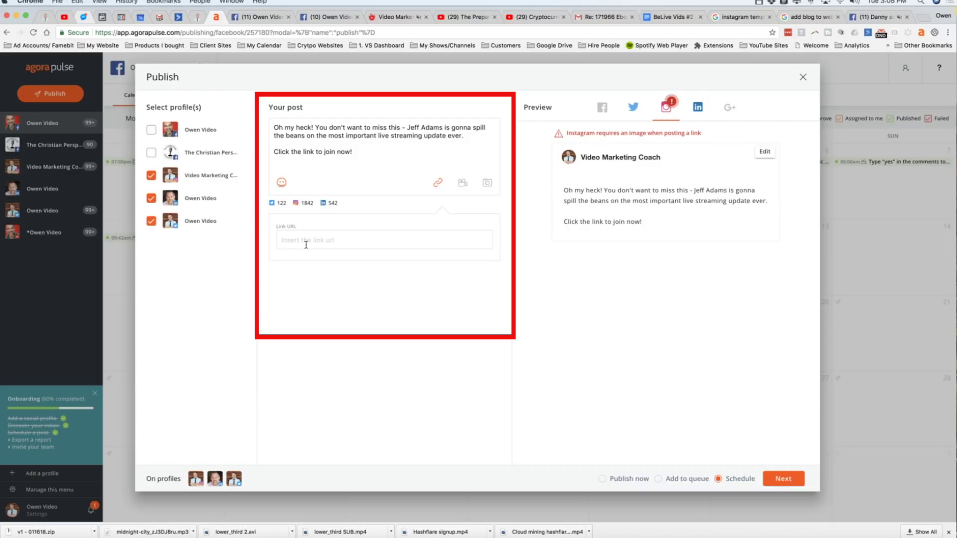
key("super+v")
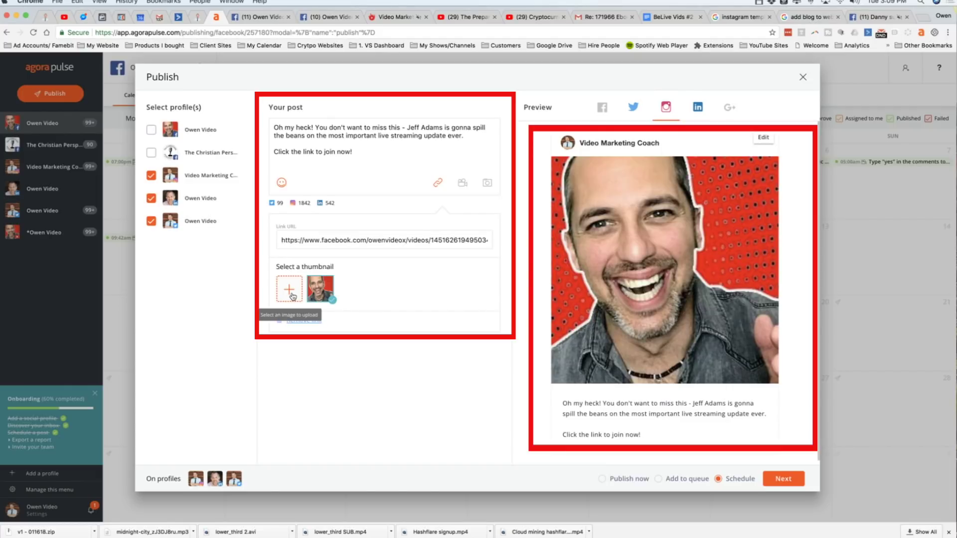
left_click(292, 296)
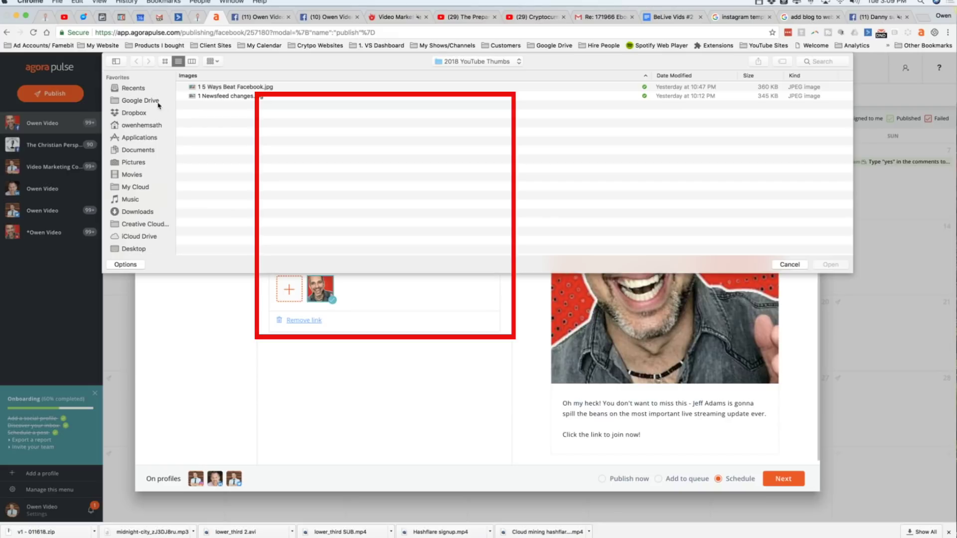
Upload the guest image from Dropbox '# Thumbnails' as the link thumbnail and retype the guest's name in the text
left_click(141, 114)
left_click(213, 95)
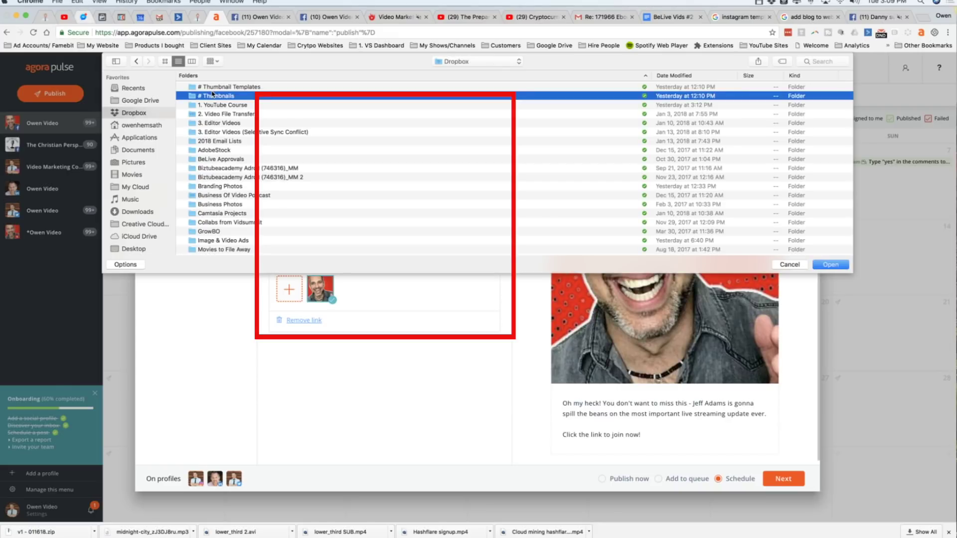
double_click(213, 95)
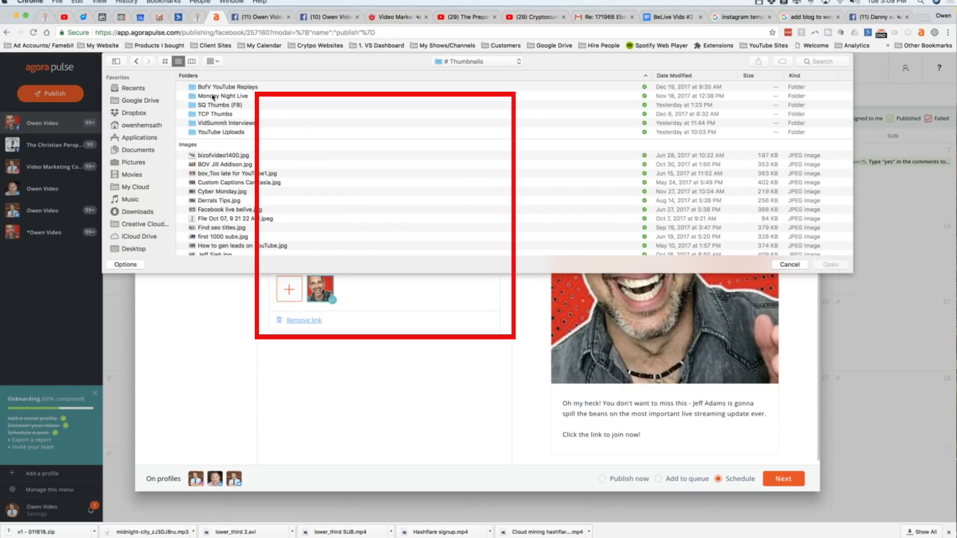
double_click(215, 155)
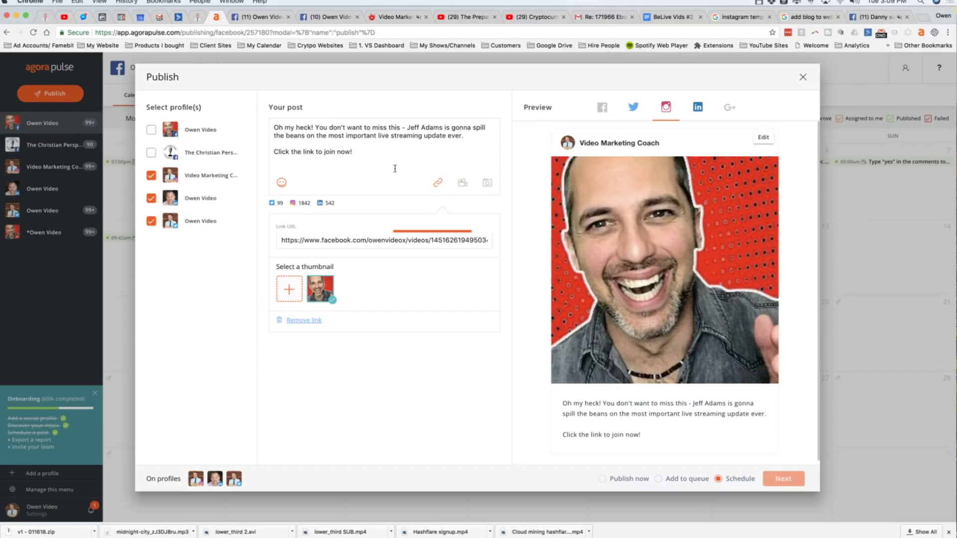
left_click_drag(442, 129, 409, 128)
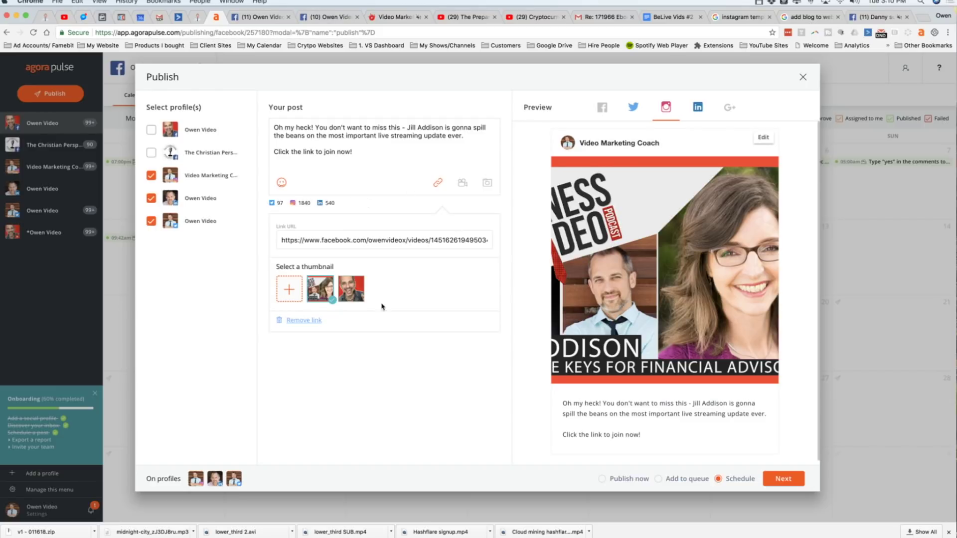
Review the LinkedIn and Twitter previews and include the thumbnail image in the tweet
left_click(698, 115)
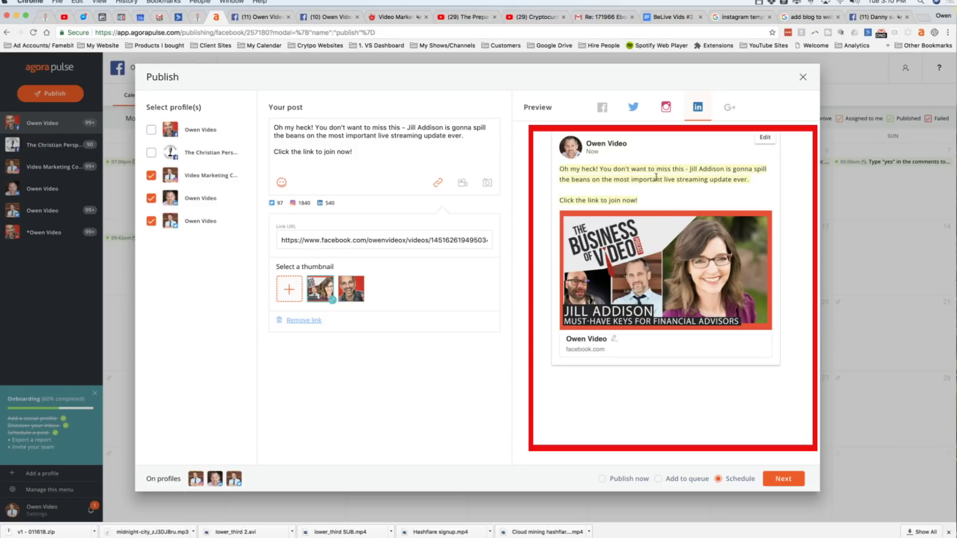
left_click(634, 110)
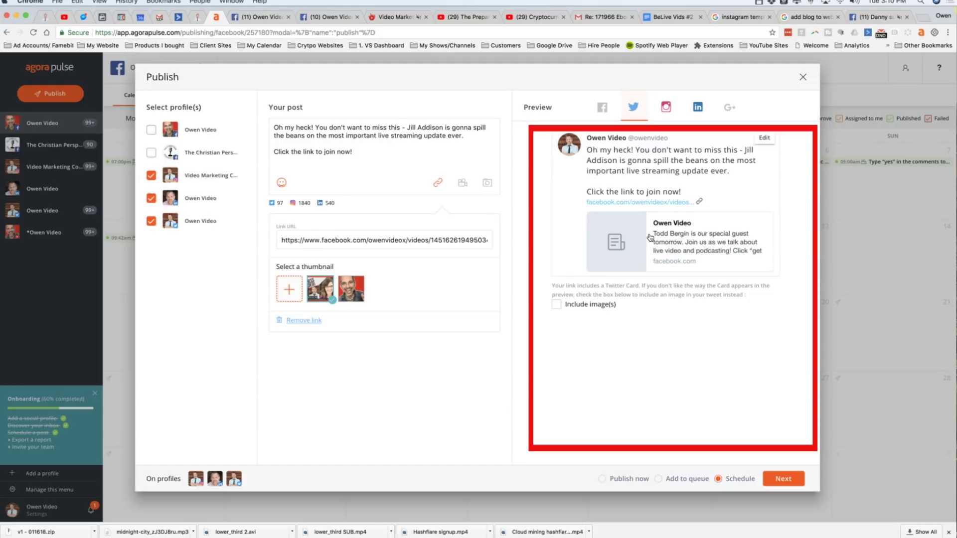
left_click(558, 306)
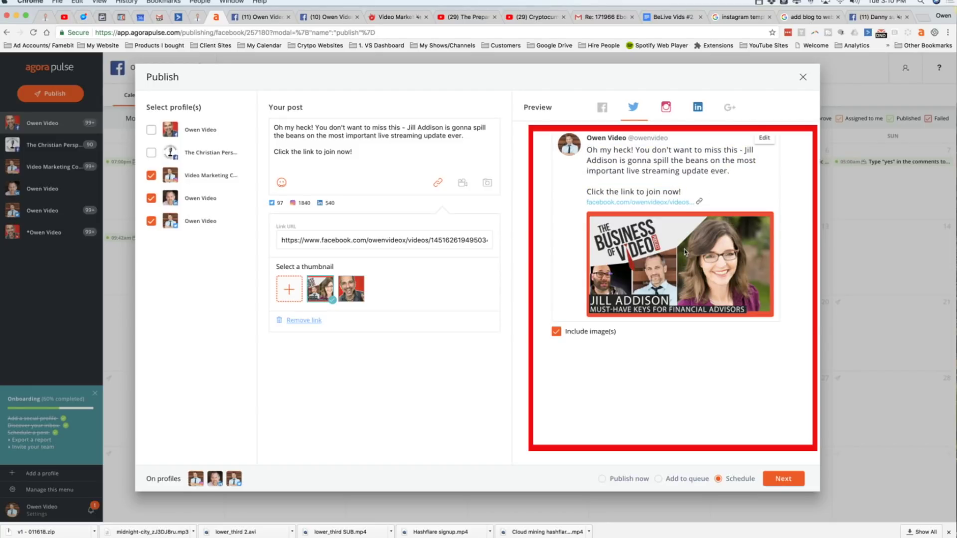
left_click(668, 107)
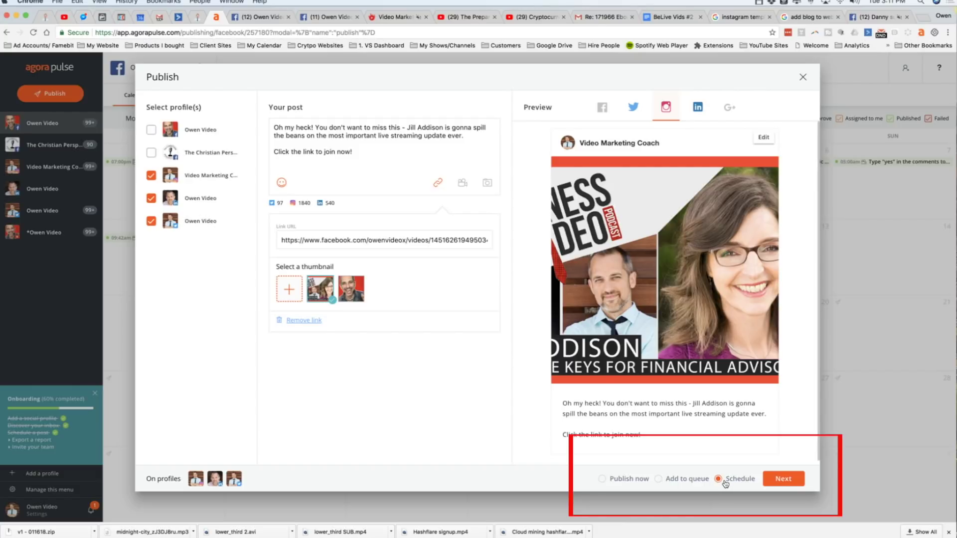
Schedule the post for January 24, 2018 at 03:05 PM
left_click(782, 486)
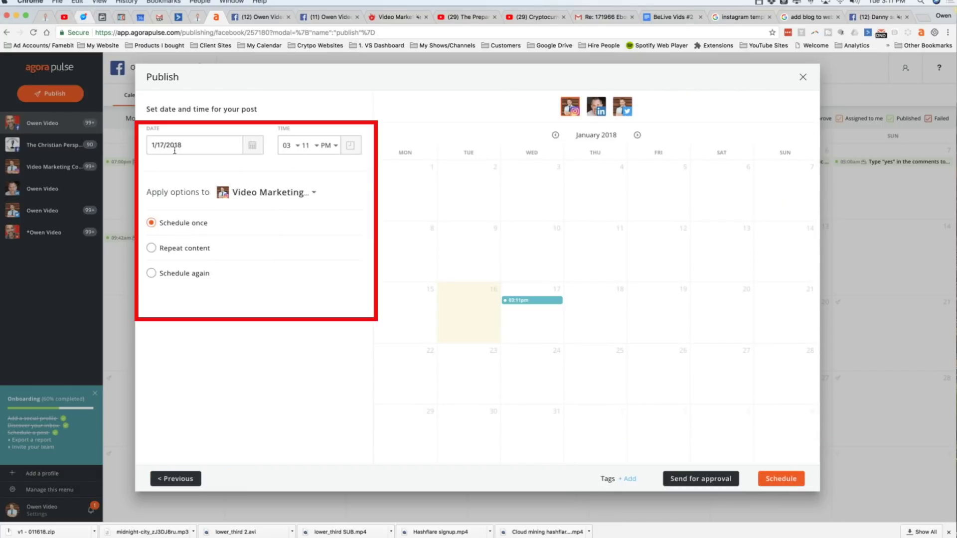
left_click(253, 146)
left_click(196, 291)
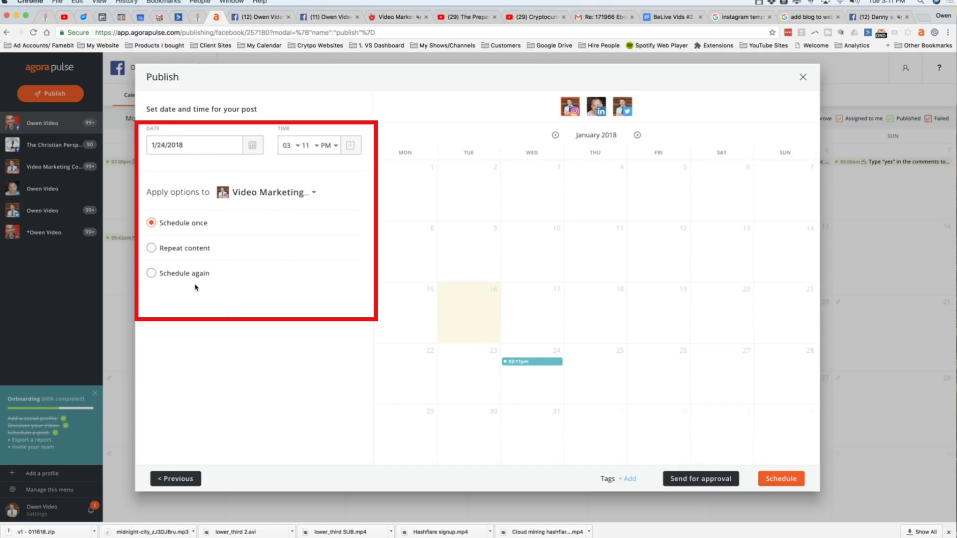
left_click(297, 148)
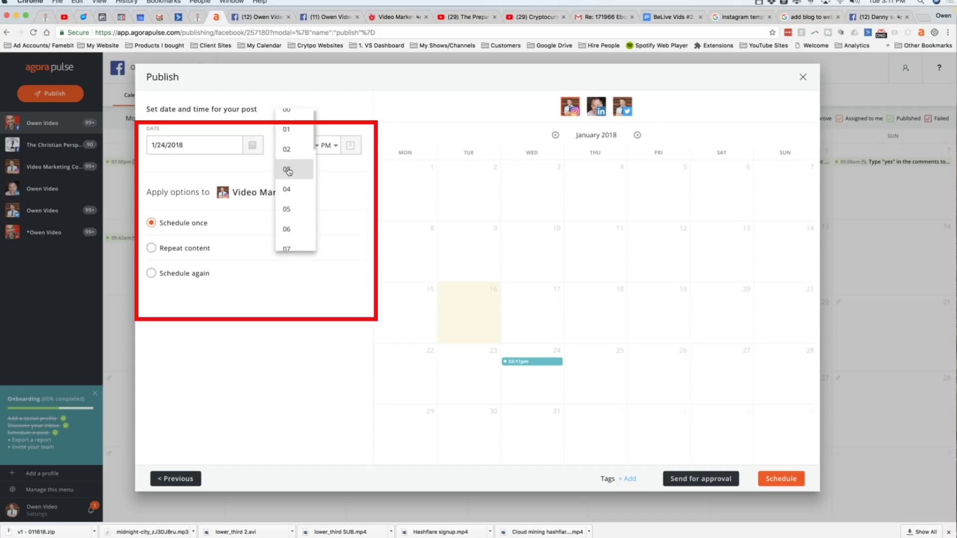
left_click(287, 169)
left_click(313, 147)
scroll(316, 136, "up", 3)
left_click(316, 130)
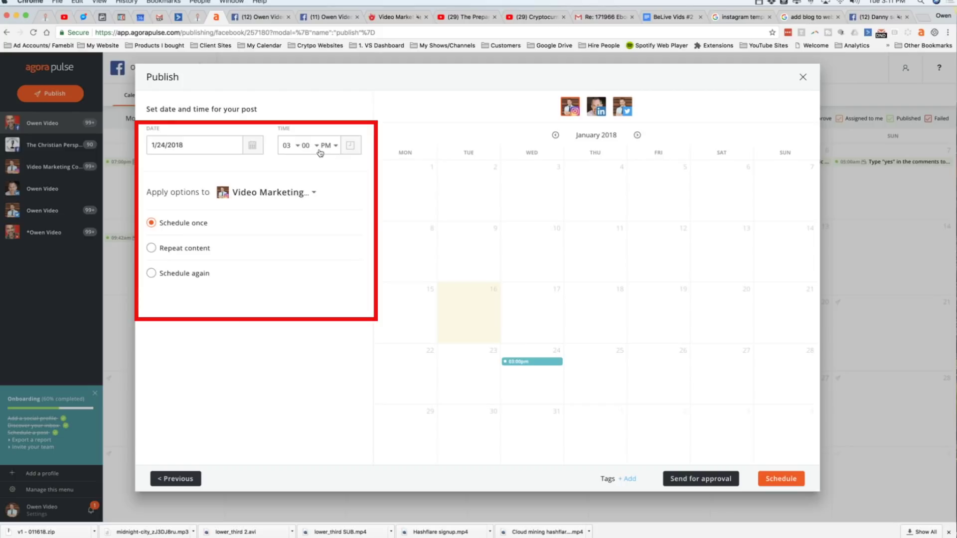
left_click(318, 149)
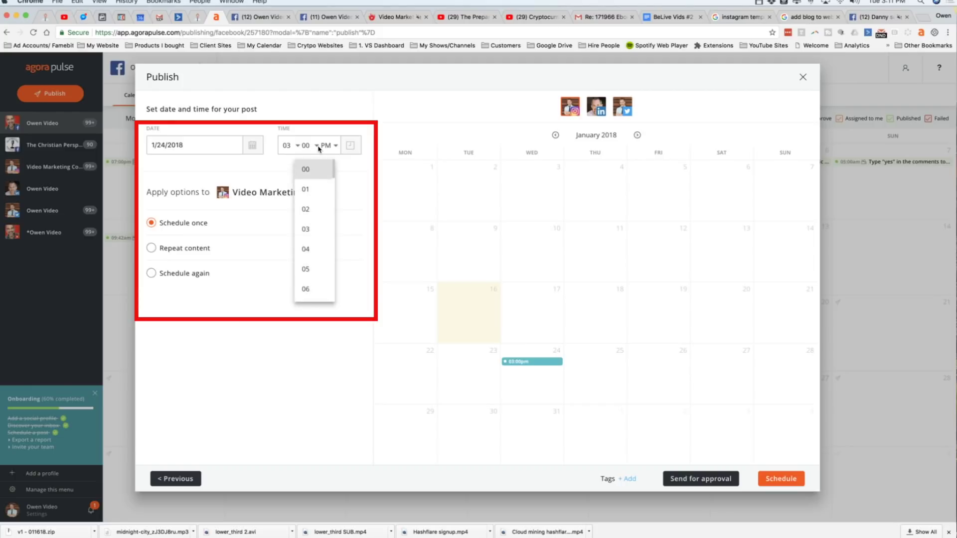
left_click(306, 269)
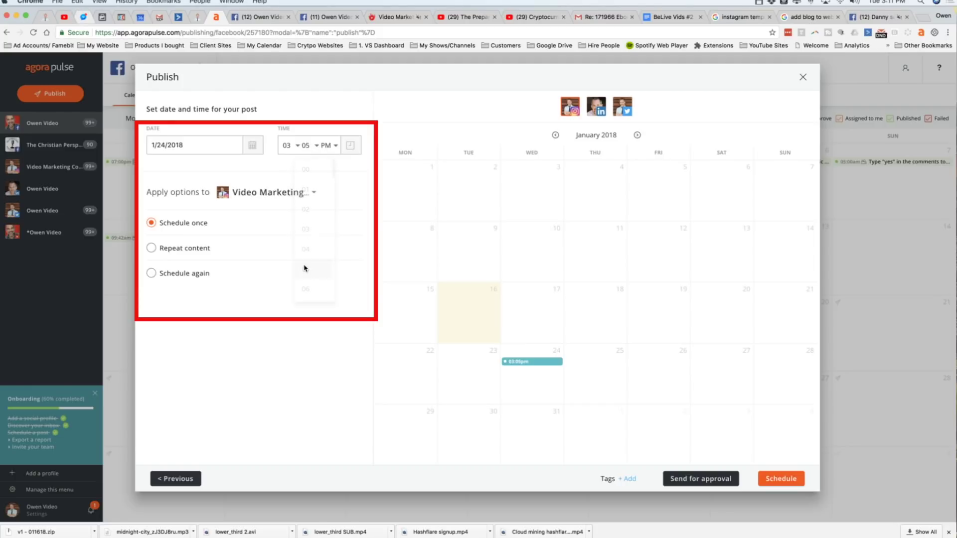